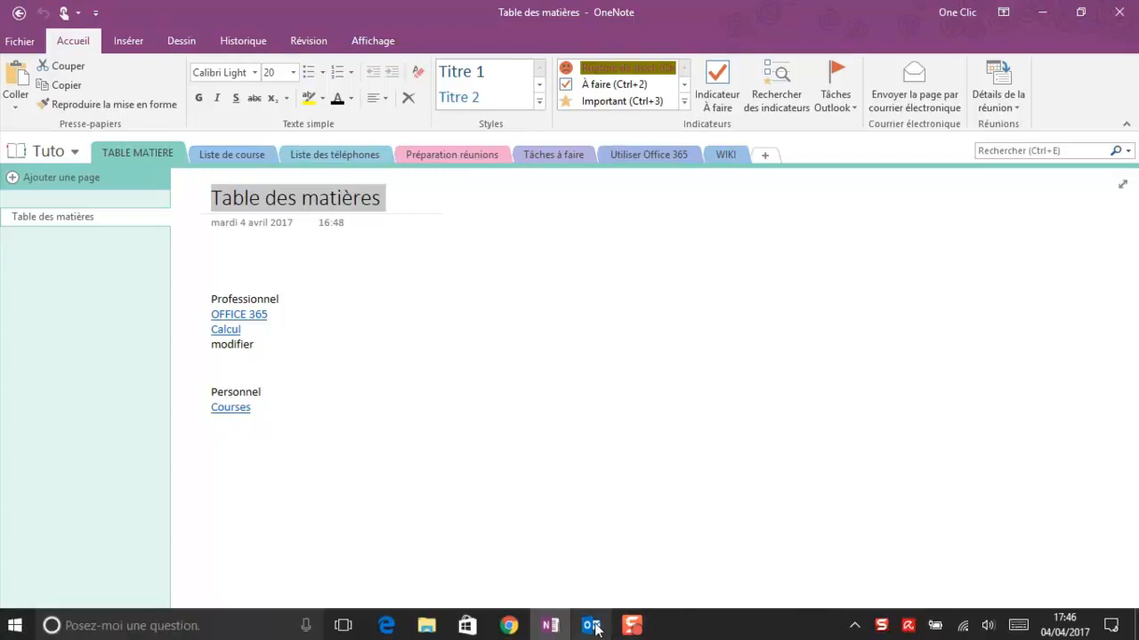
# - Switch from OneNote to the Outlook calendar showing April 2017
pyautogui.click(592, 627)
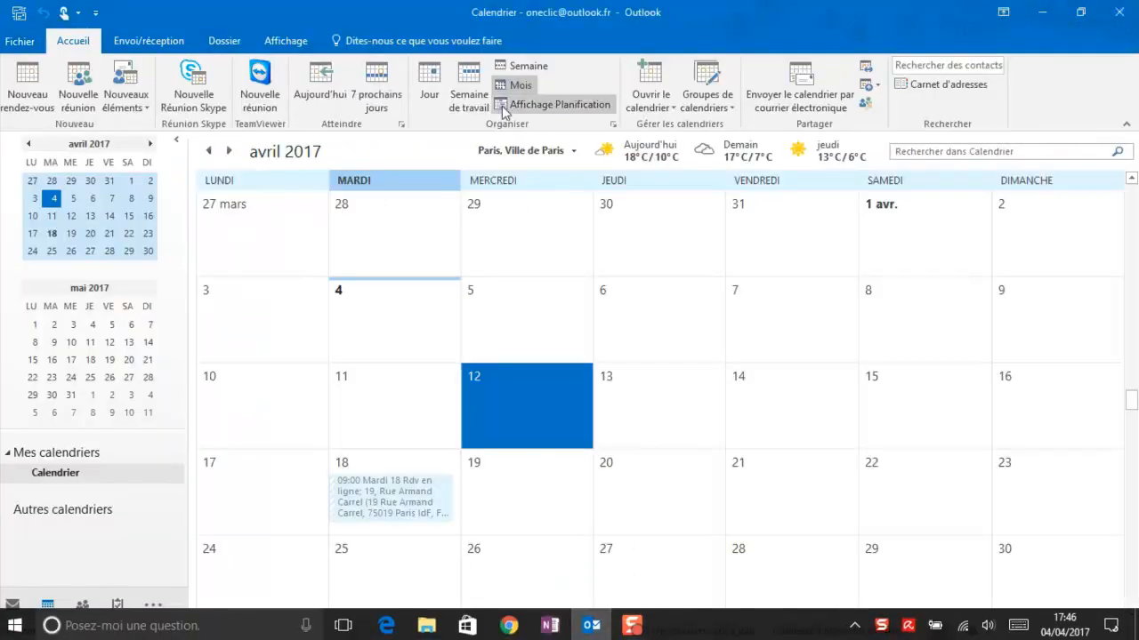
# - Create the 'Réunion préparatoire .....' appointment on 12 April 2017, running 08:00 to 11:00
pyautogui.doubleClick(505, 387)
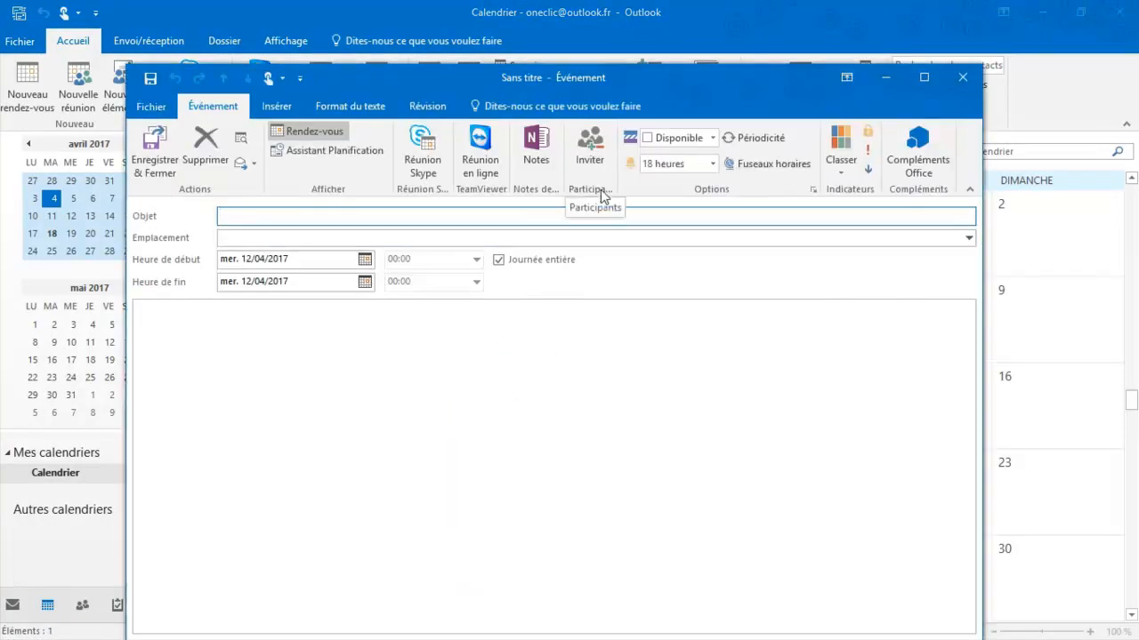
pyautogui.doubleClick(716, 80)
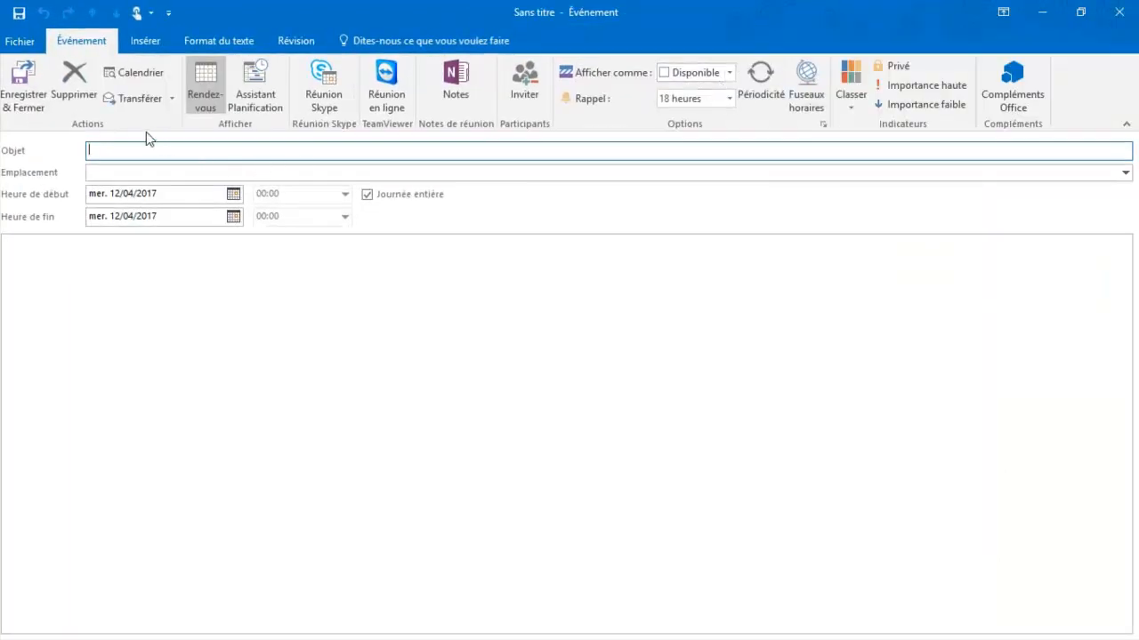
pyautogui.write('Réunion préparatoire .....')
pyautogui.click(367, 194)
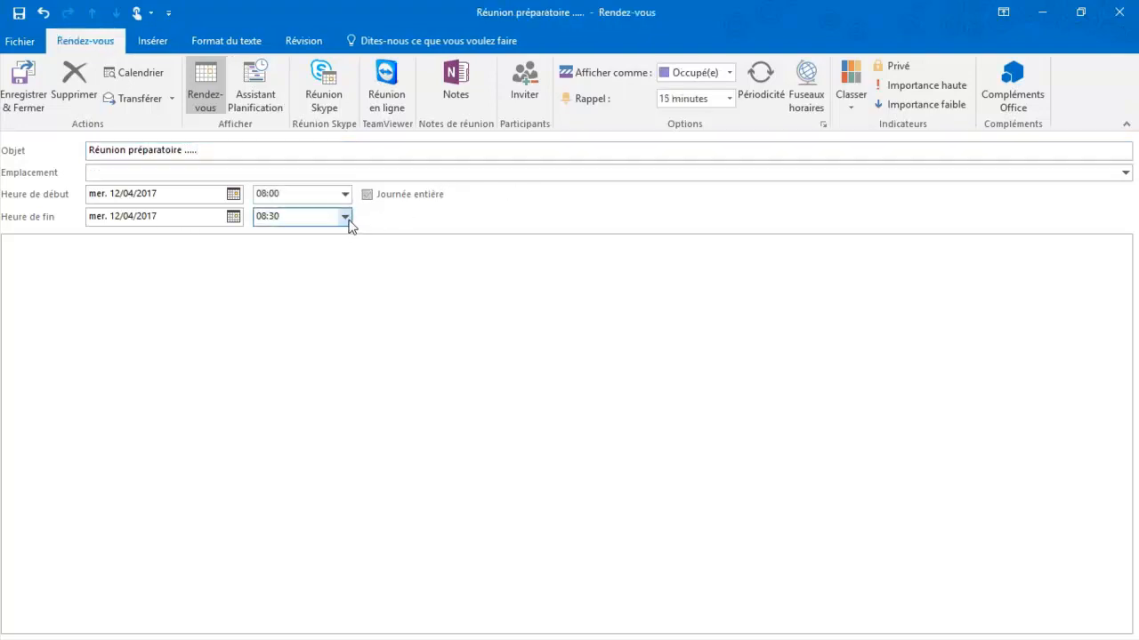
pyautogui.click(348, 217)
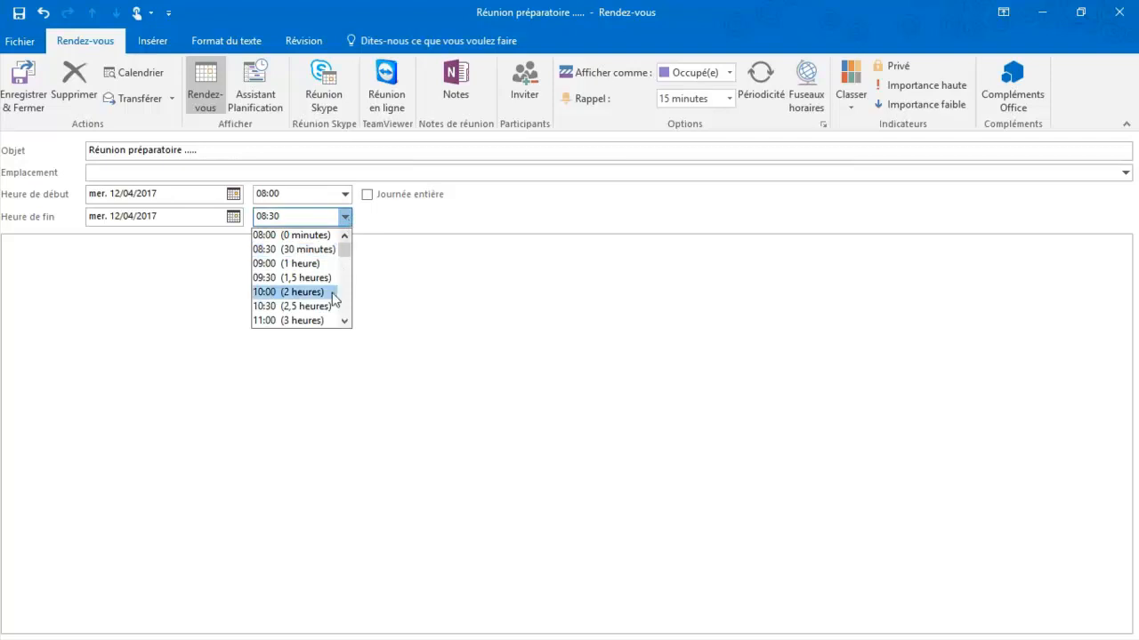
pyautogui.click(331, 319)
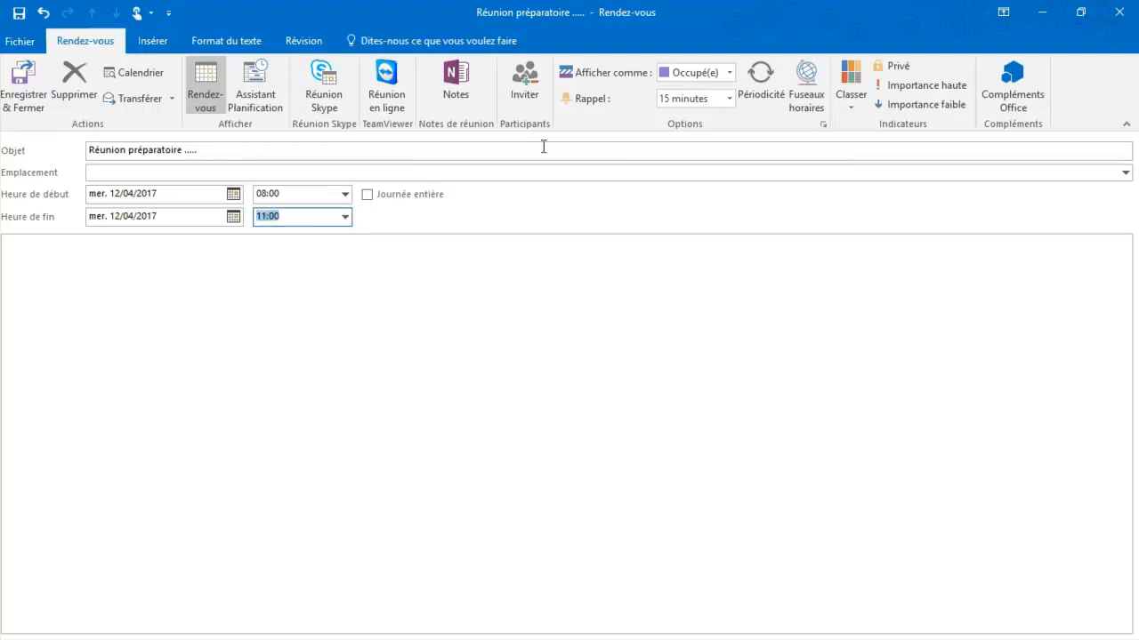
# - Turn the appointment into a meeting invitation addressed to the invitee's e-mail address
pyautogui.click(538, 72)
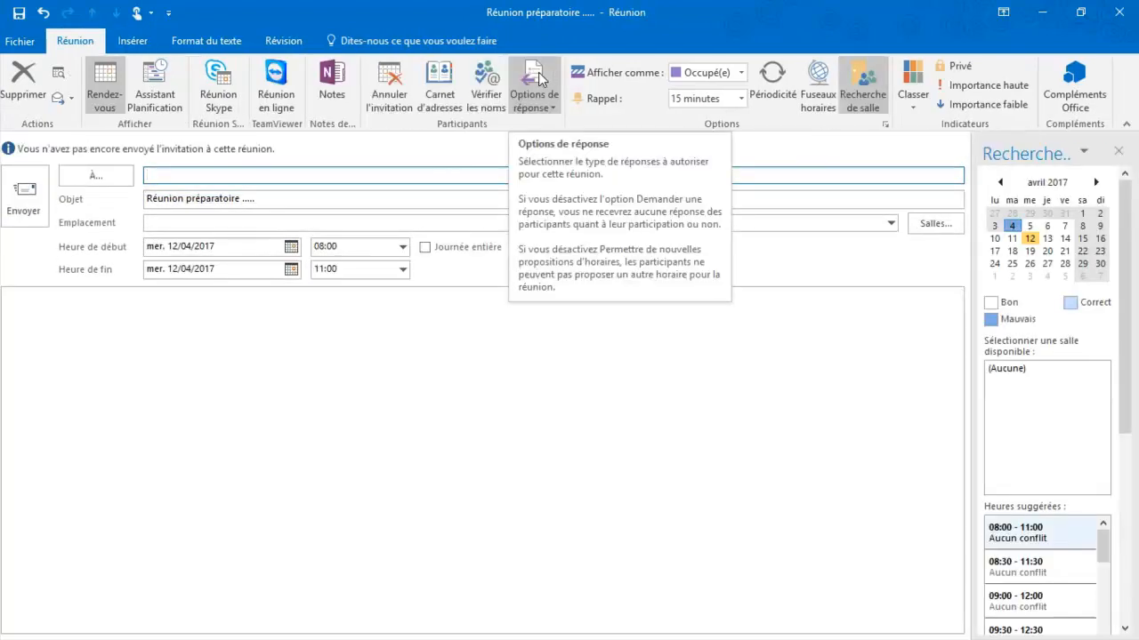
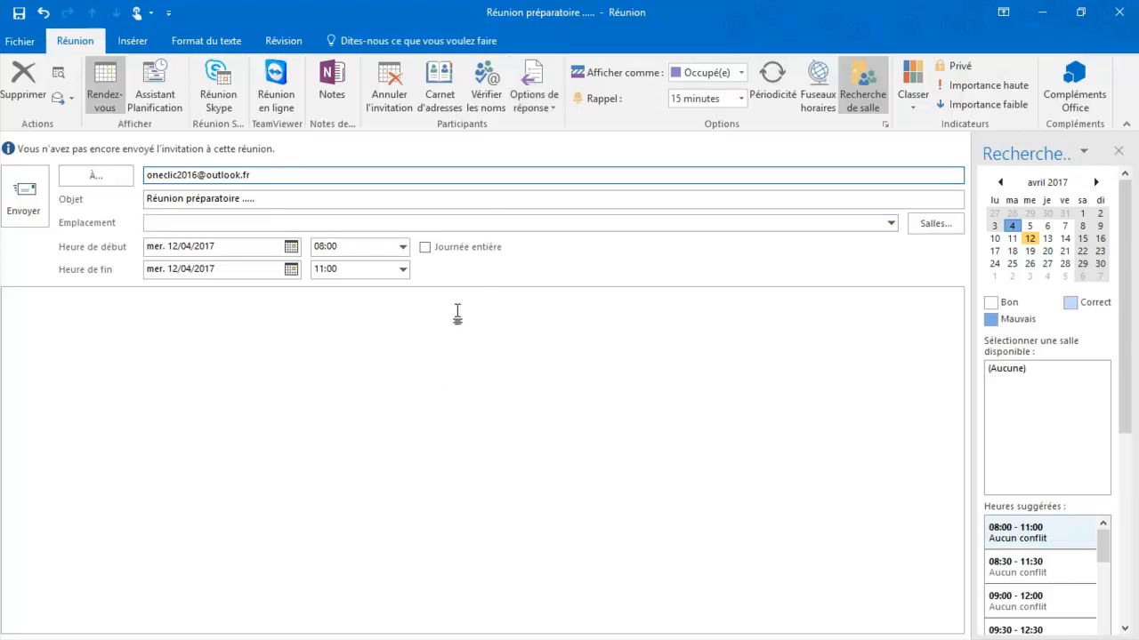
# - Choose to share notes with the meeting and start a new notebook from the Tuto chooser
pyautogui.click(336, 87)
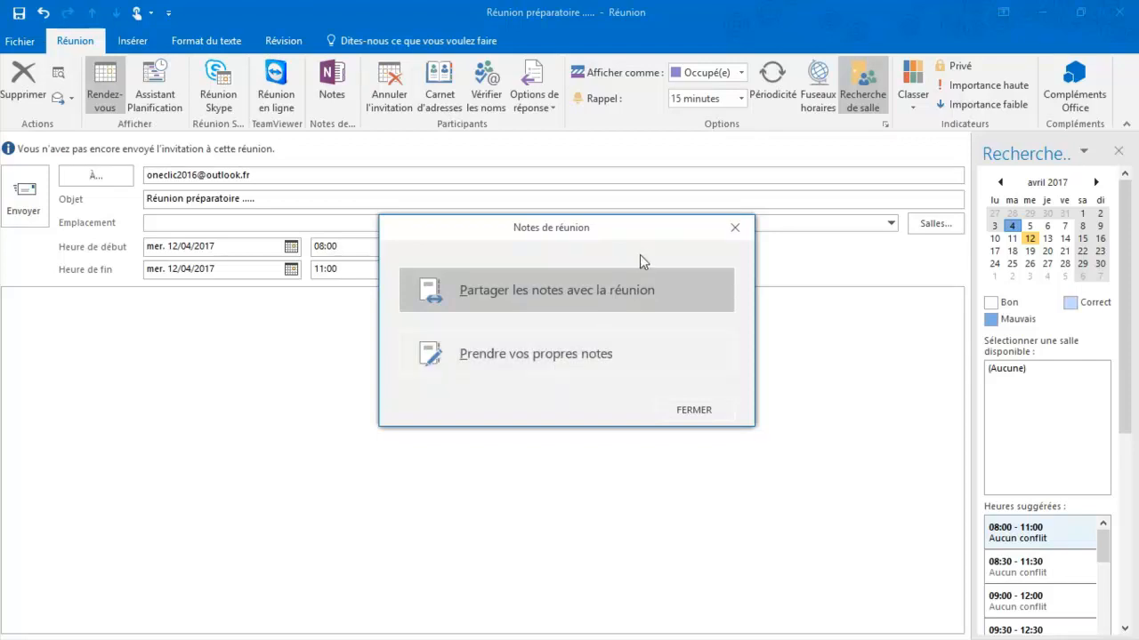
pyautogui.click(592, 305)
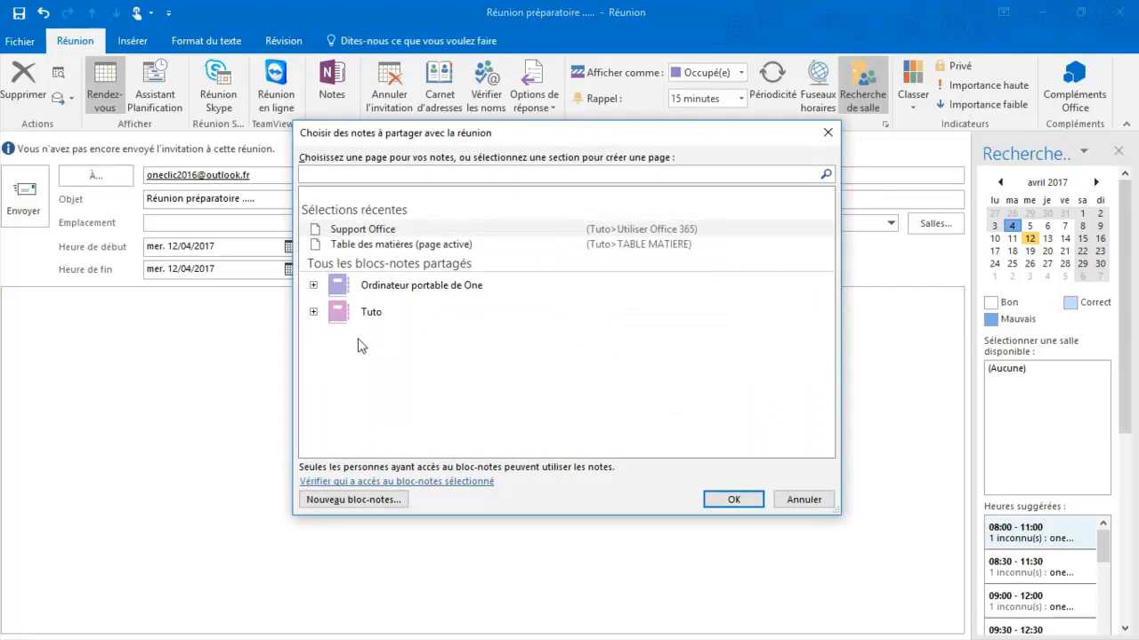
pyautogui.click(314, 312)
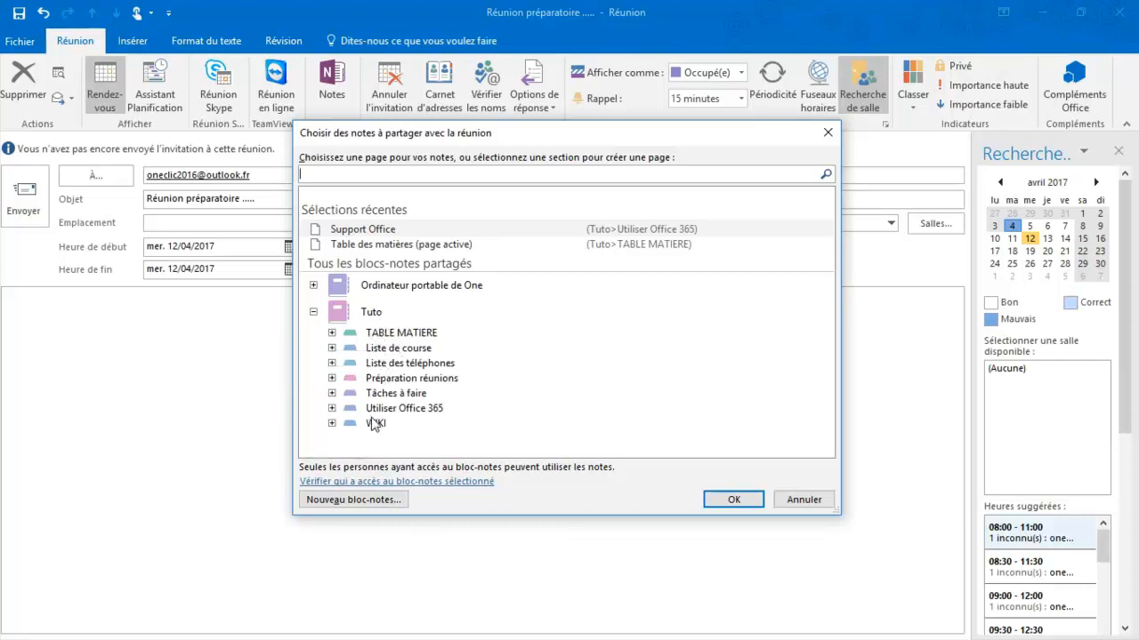
pyautogui.click(360, 501)
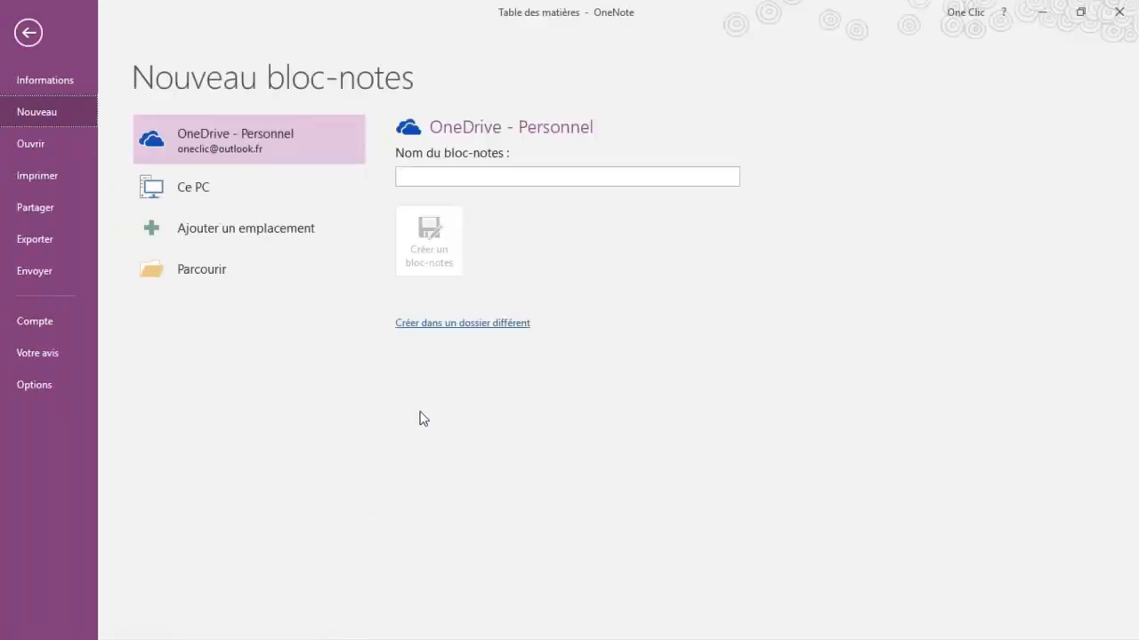
# - Create the OneDrive notebook 'Réunions', postpone sharing it, and return to the Outlook meeting
pyautogui.click(458, 177)
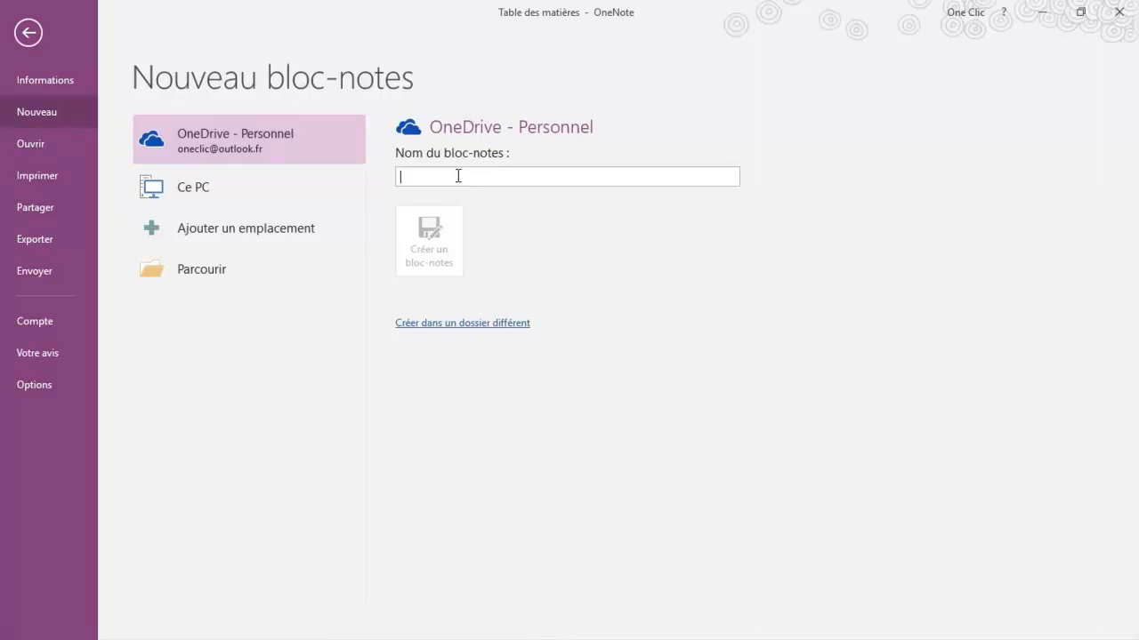
pyautogui.write('R')
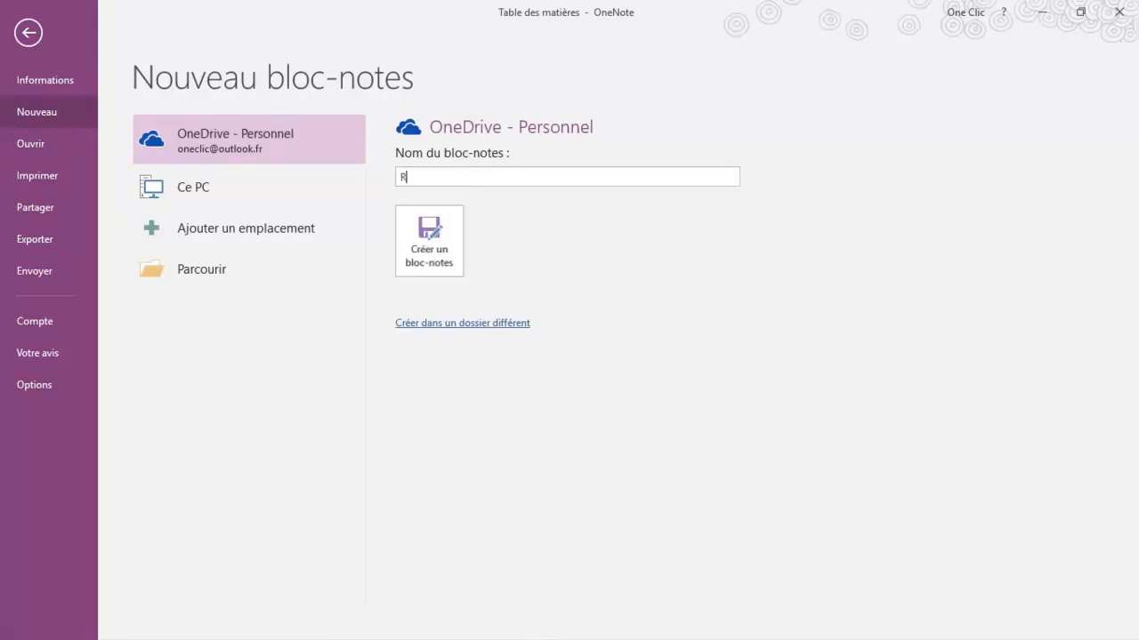
pyautogui.write('éunions')
pyautogui.click(438, 240)
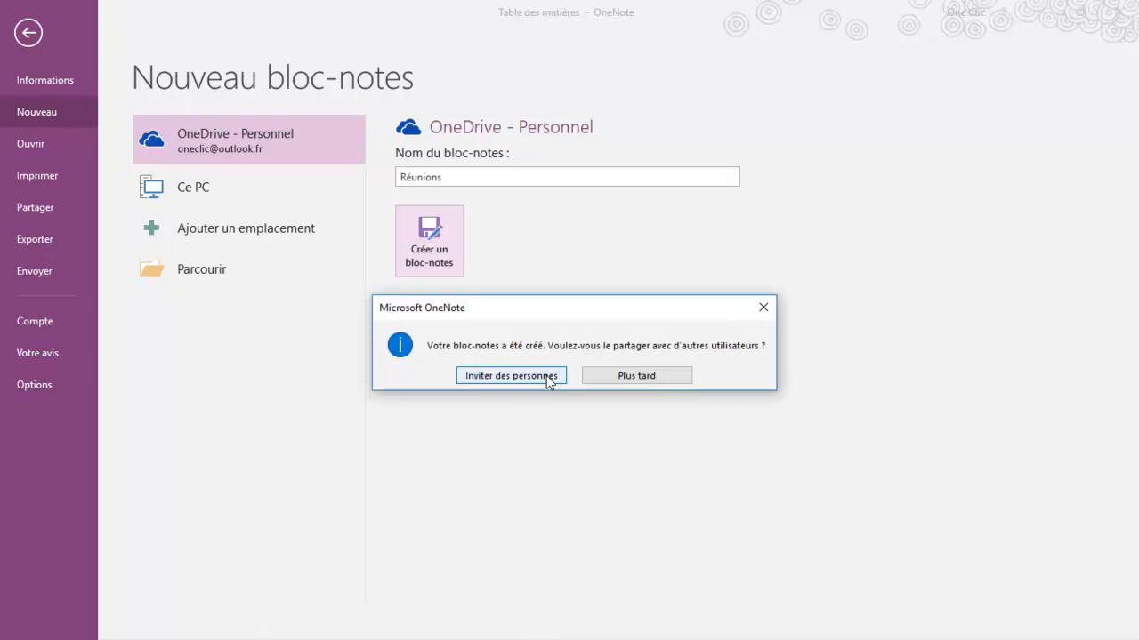
pyautogui.click(650, 378)
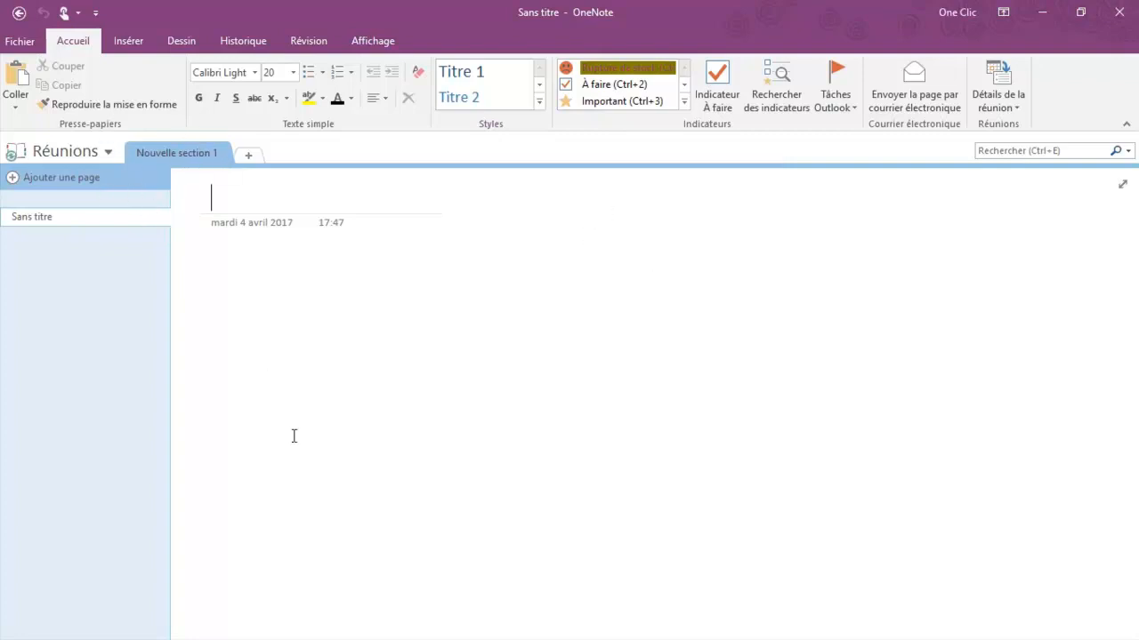
pyautogui.moveTo(287, 633)
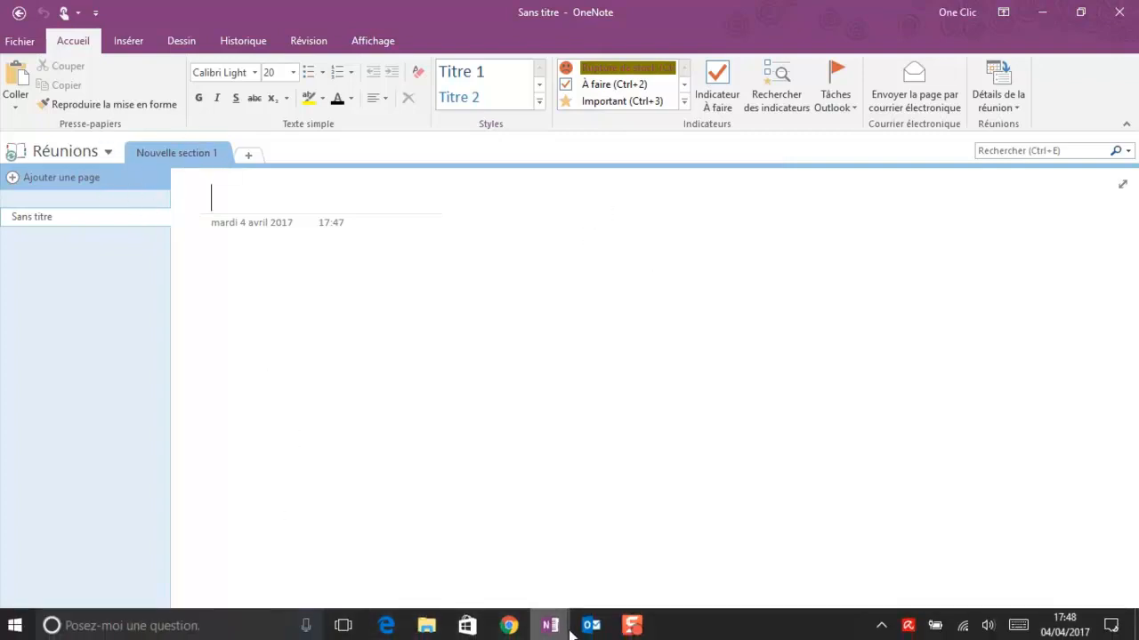
pyautogui.moveTo(587, 633)
pyautogui.click(643, 552)
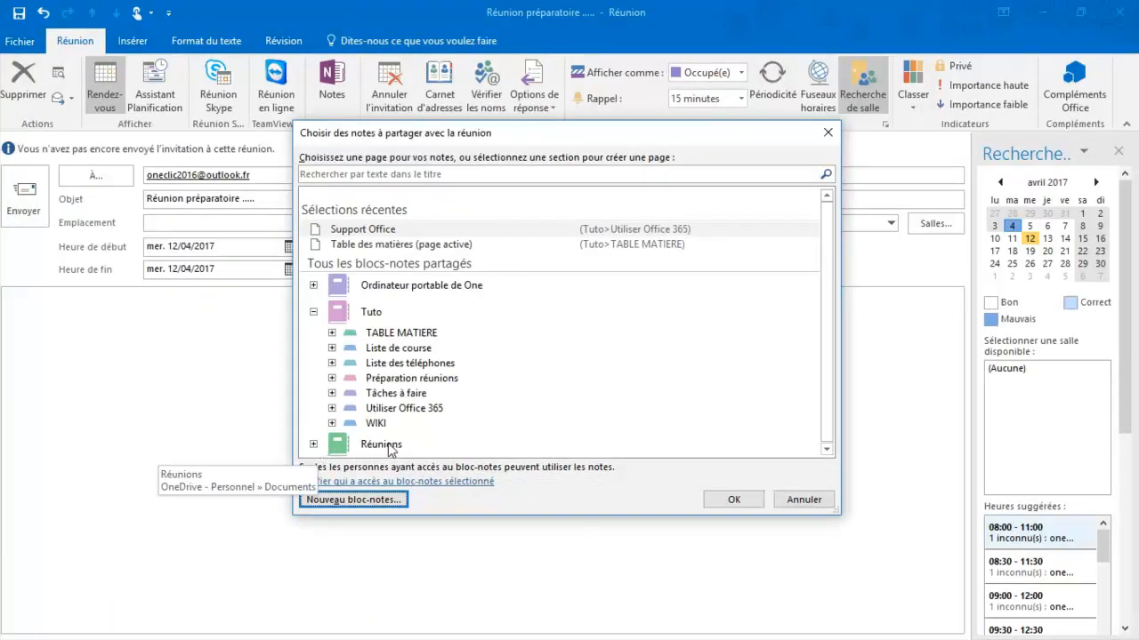
# - Attach Réunions > Nouvelle section 1 > Sans titre as meeting notes and send without a location
pyautogui.click(313, 444)
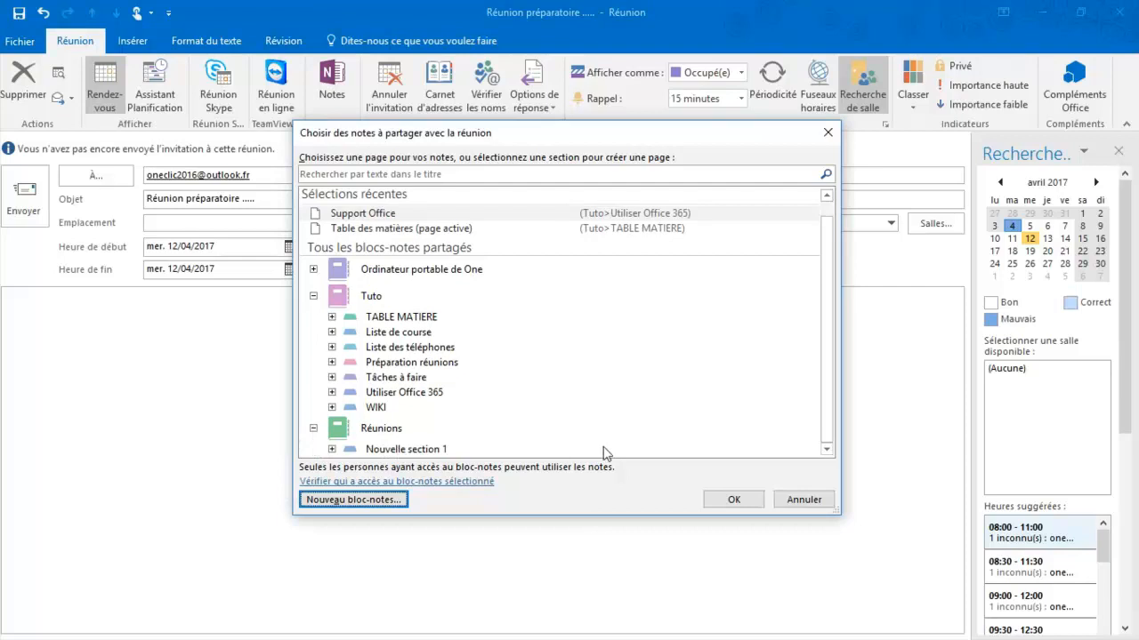
pyautogui.click(396, 451)
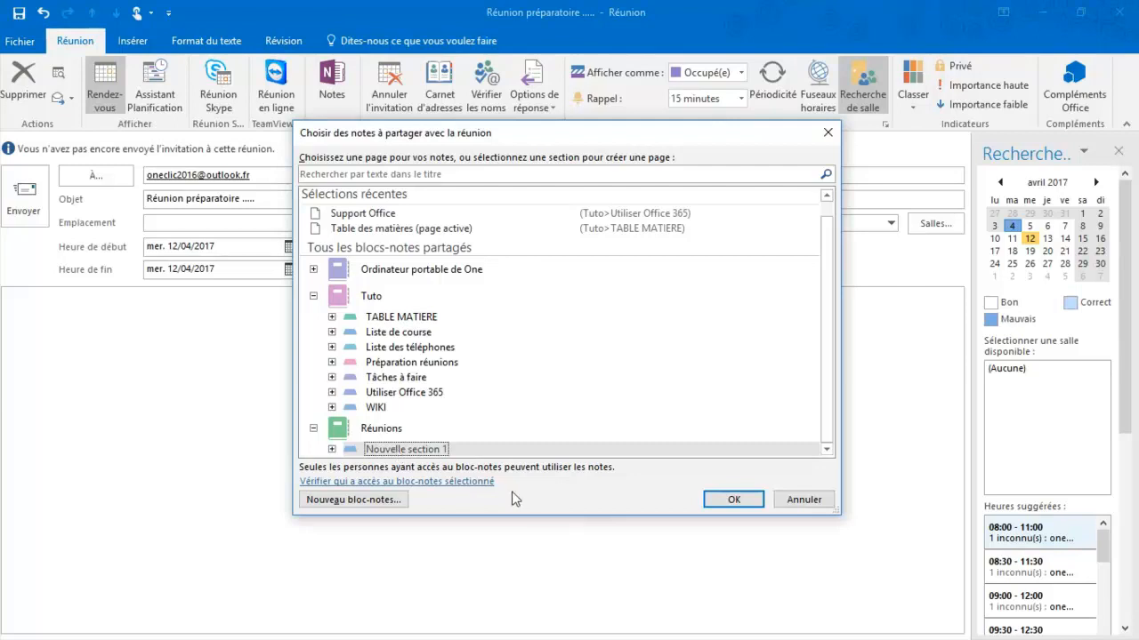
pyautogui.click(333, 450)
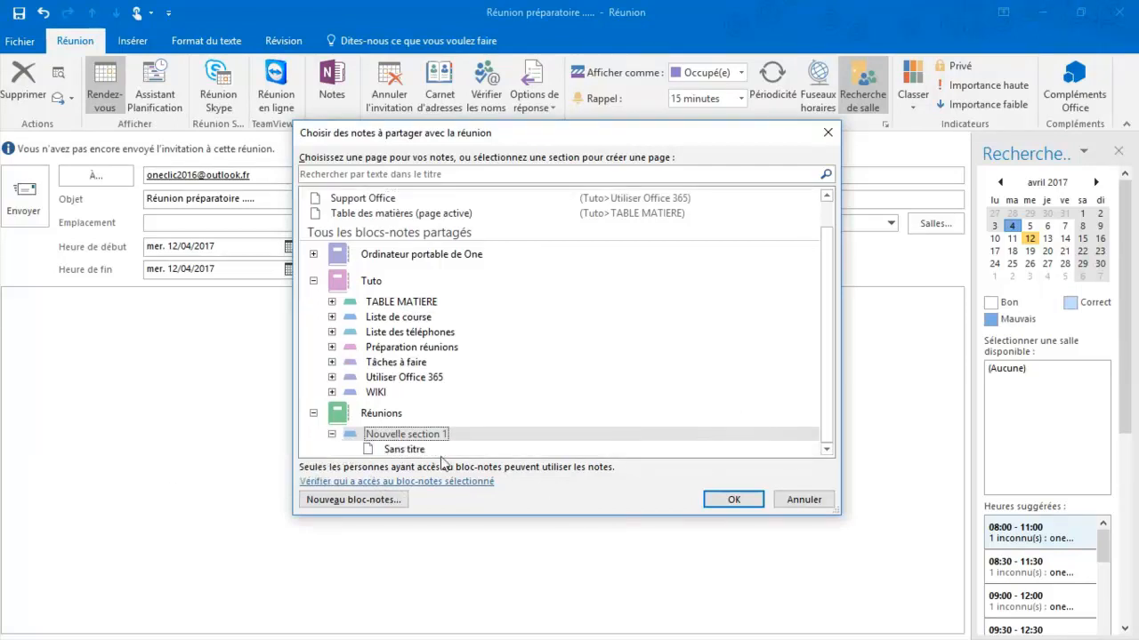
pyautogui.click(411, 450)
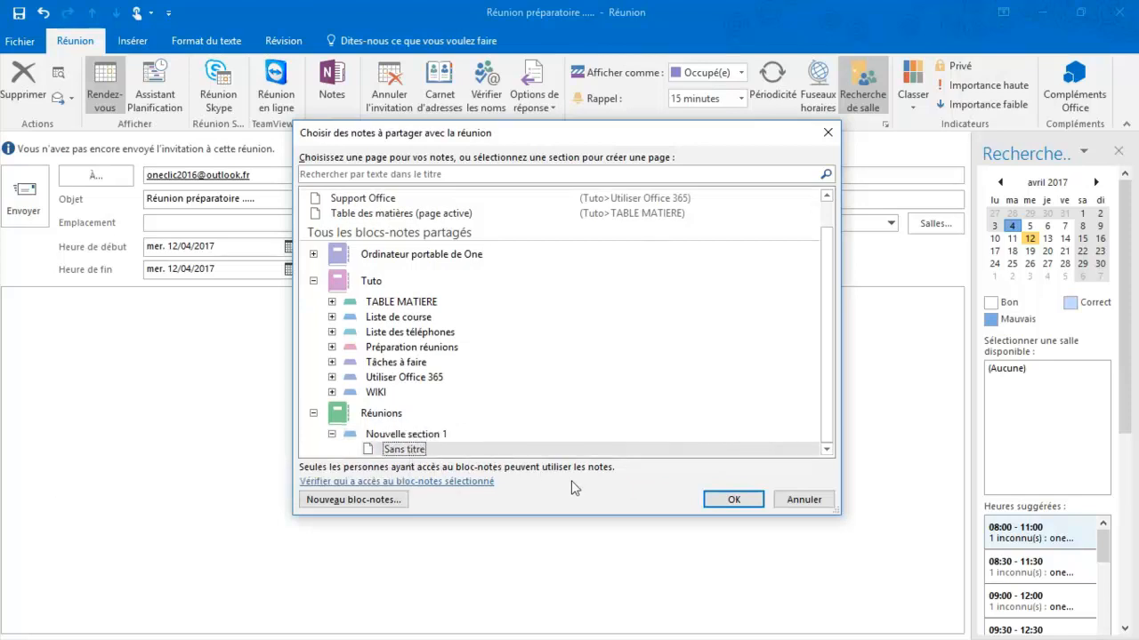
pyautogui.click(733, 500)
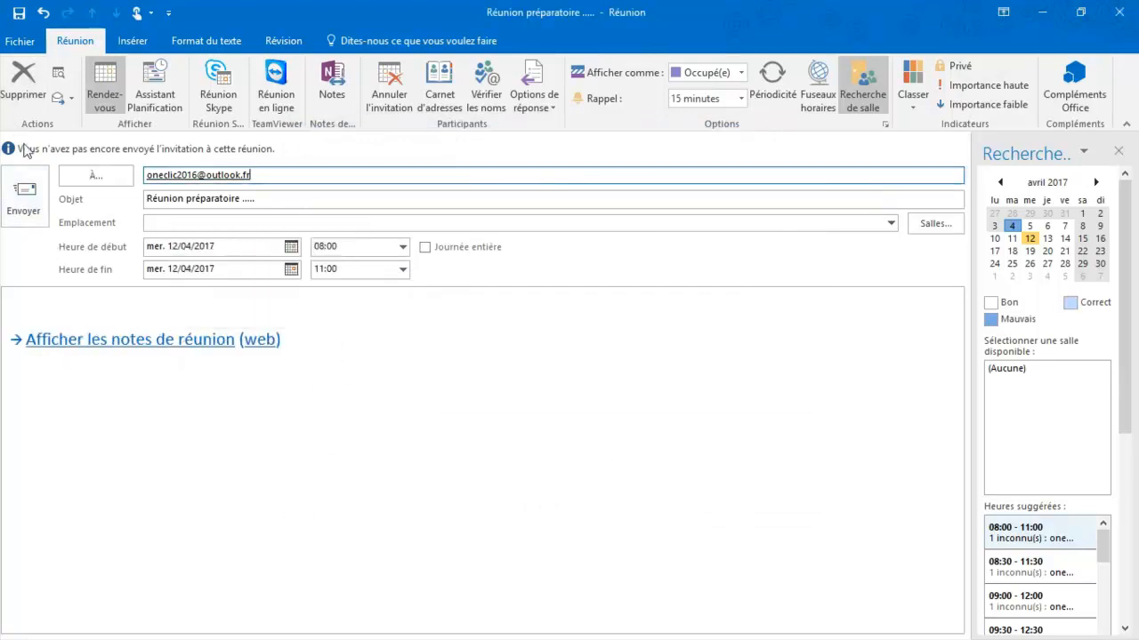
pyautogui.click(42, 201)
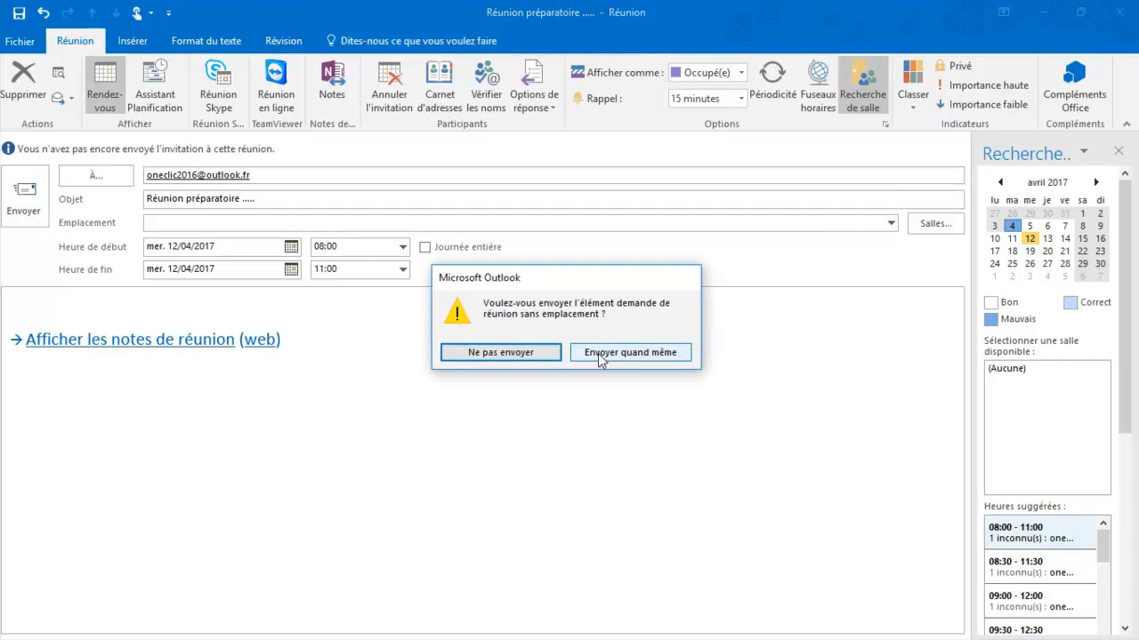
pyautogui.click(600, 353)
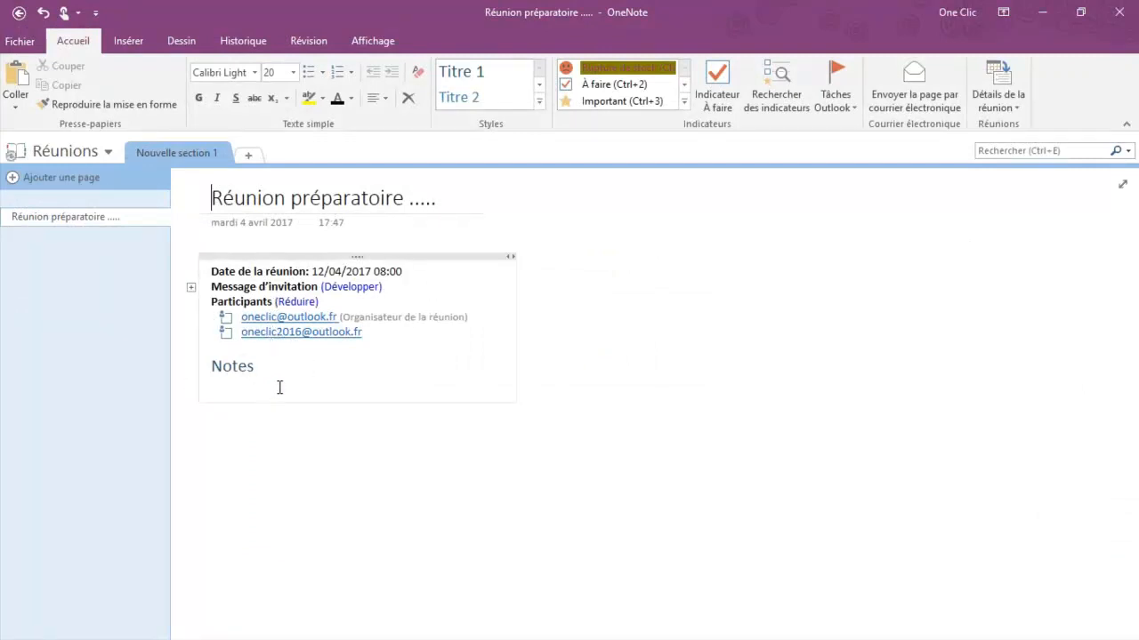
# - Expand the page's Message d'invitation to reveal the notes link, then switch to the Outlook.com inbox
pyautogui.click(186, 284)
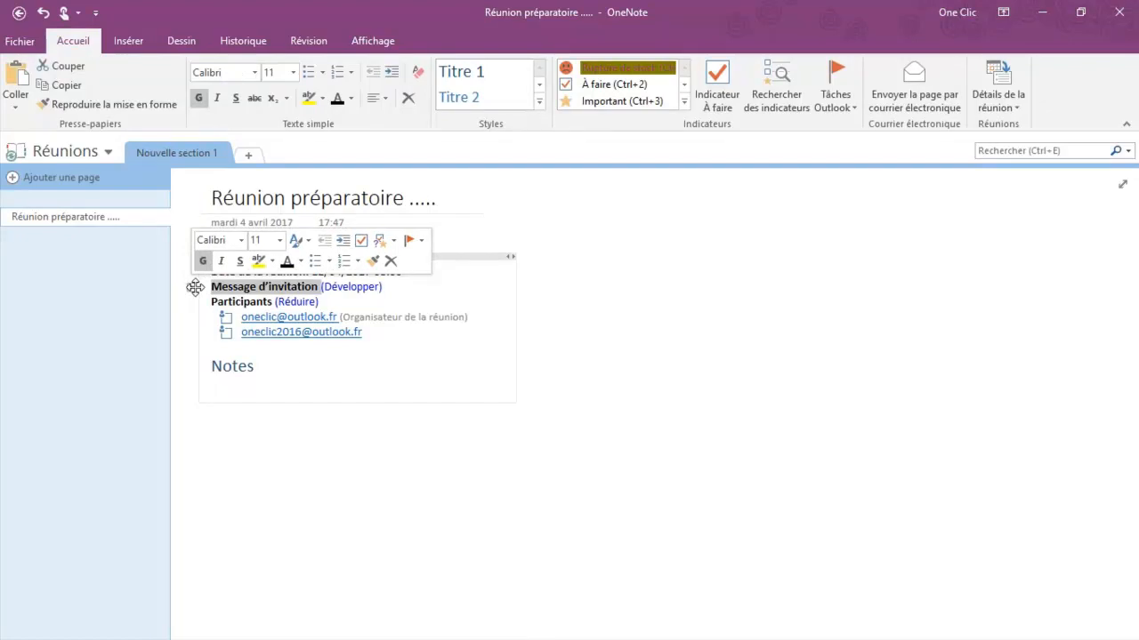
pyautogui.click(350, 287)
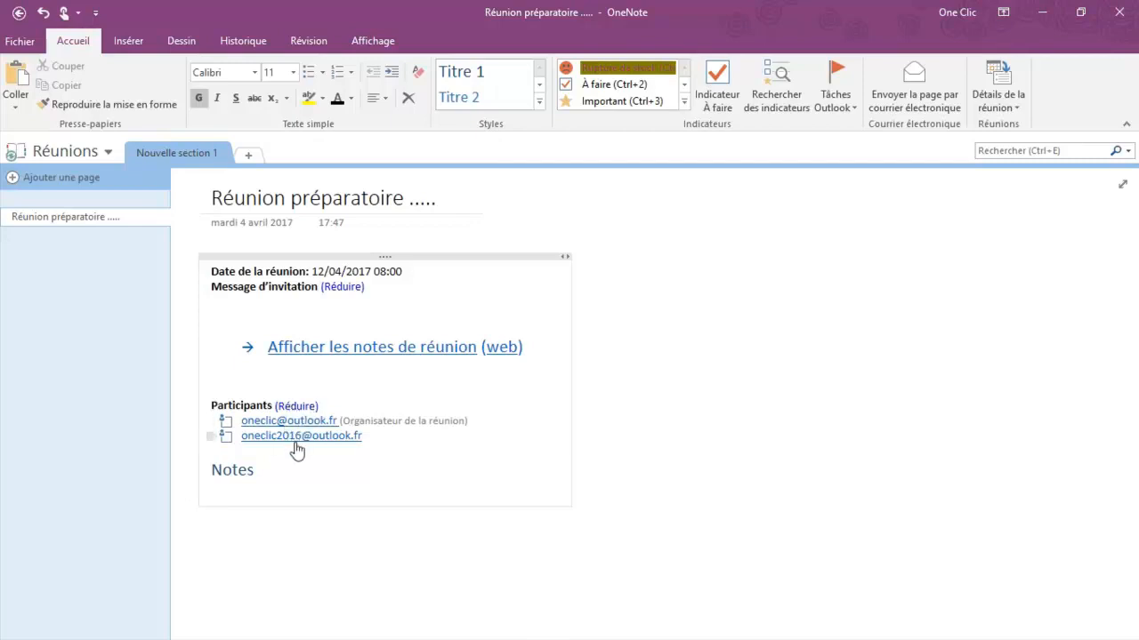
pyautogui.moveTo(297, 451)
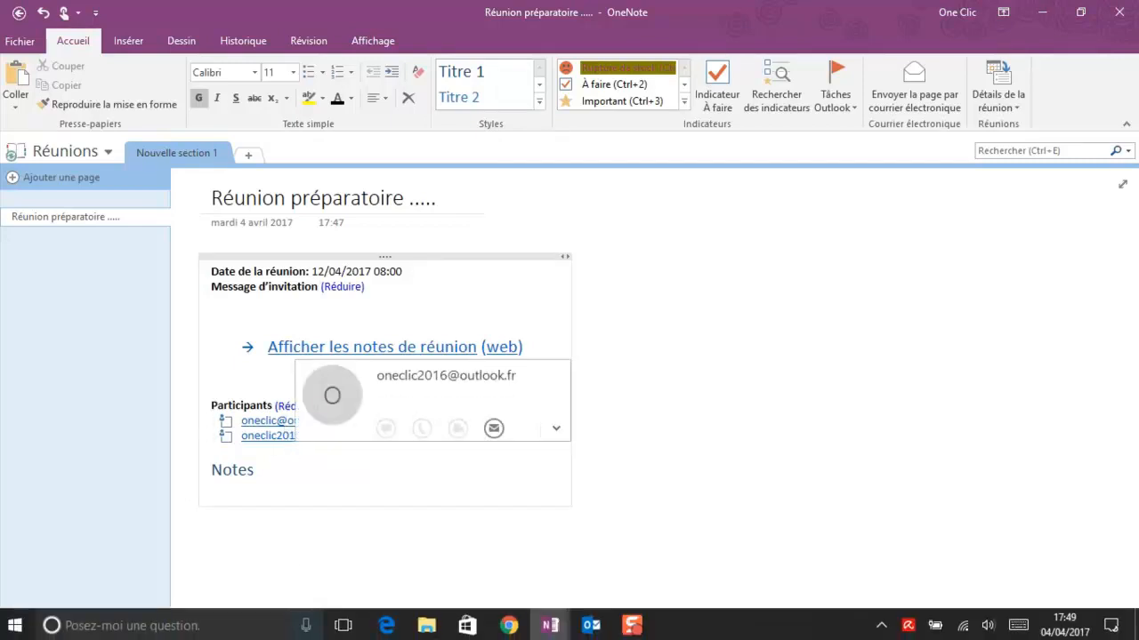
pyautogui.moveTo(383, 633)
pyautogui.click(382, 556)
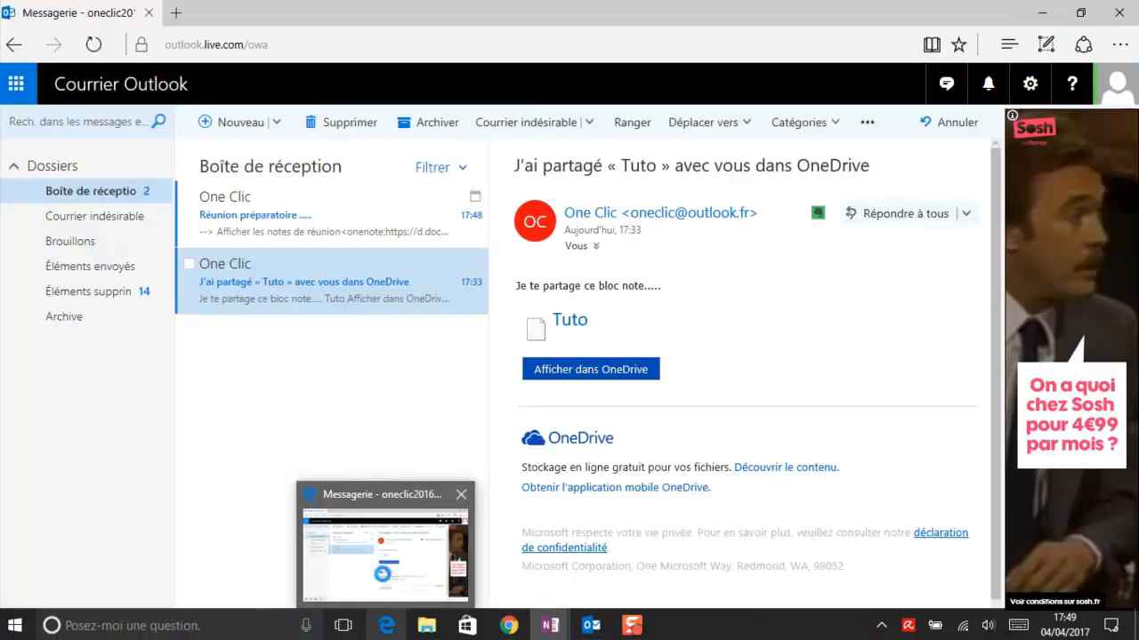
# - Accept the 'Réunion préparatoire' invitation, send the reply now, and switch to the web Calendrier
pyautogui.click(307, 233)
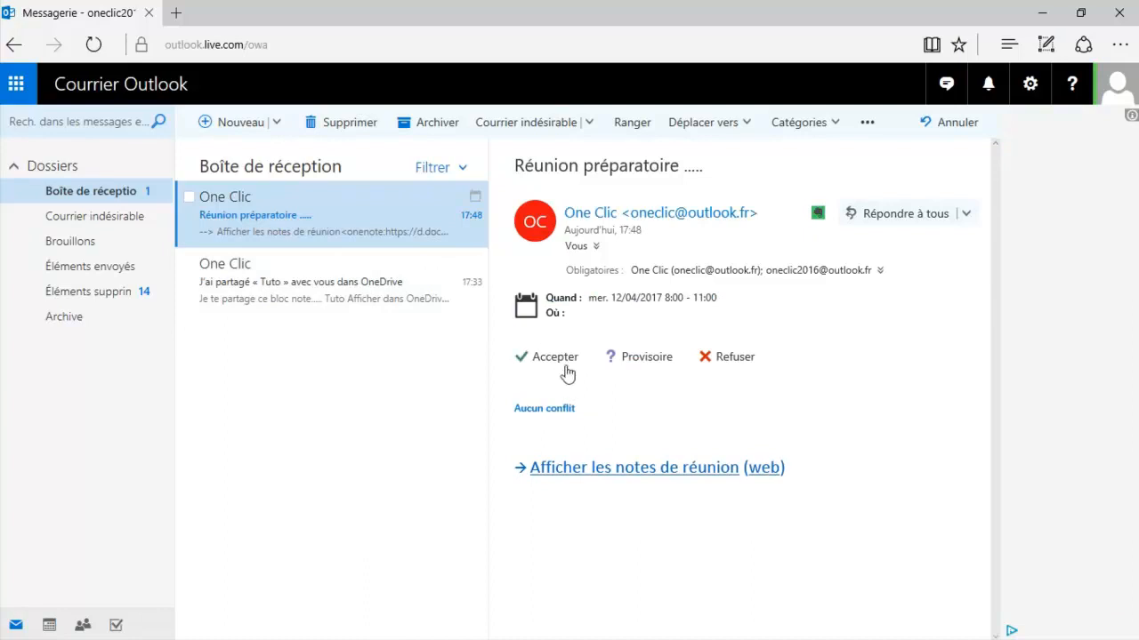
pyautogui.click(563, 359)
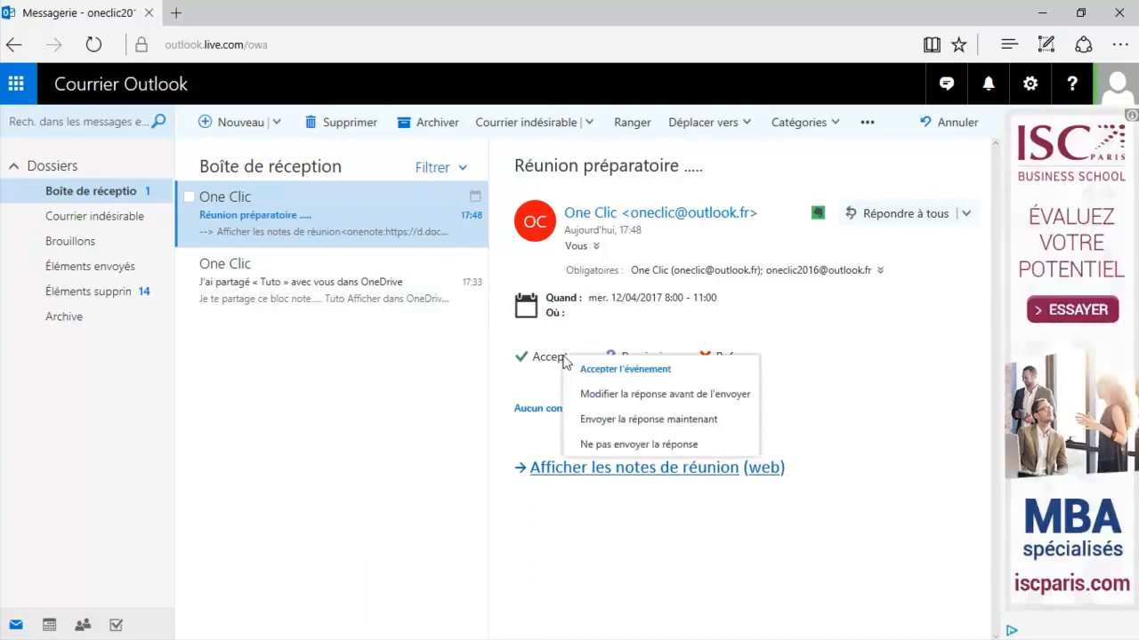
pyautogui.click(612, 417)
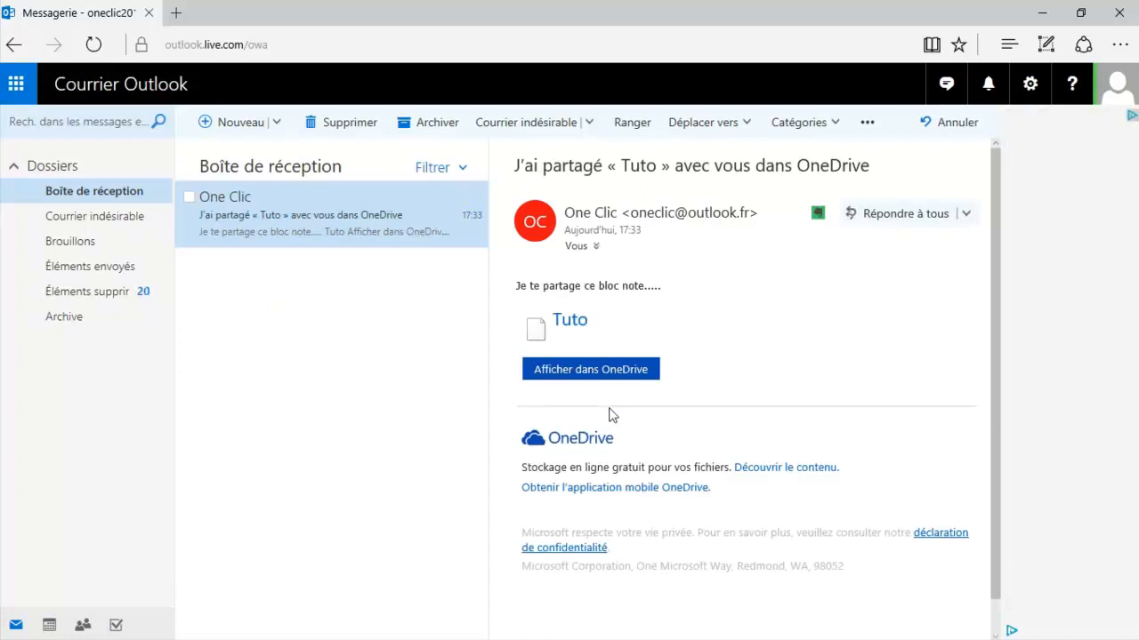
pyautogui.click(17, 89)
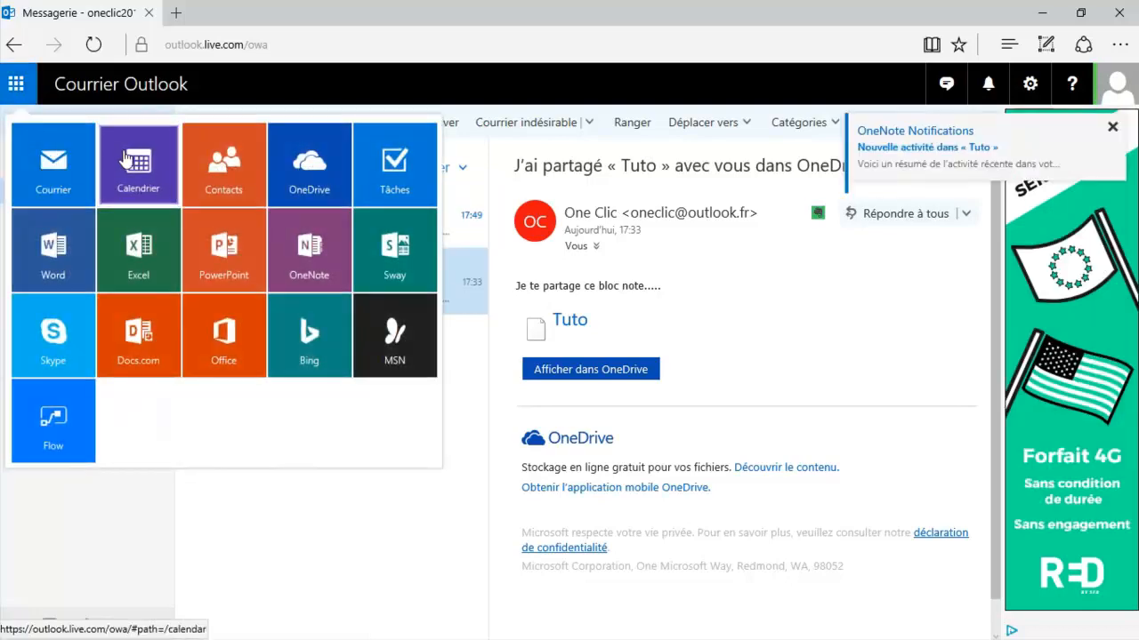
pyautogui.click(125, 158)
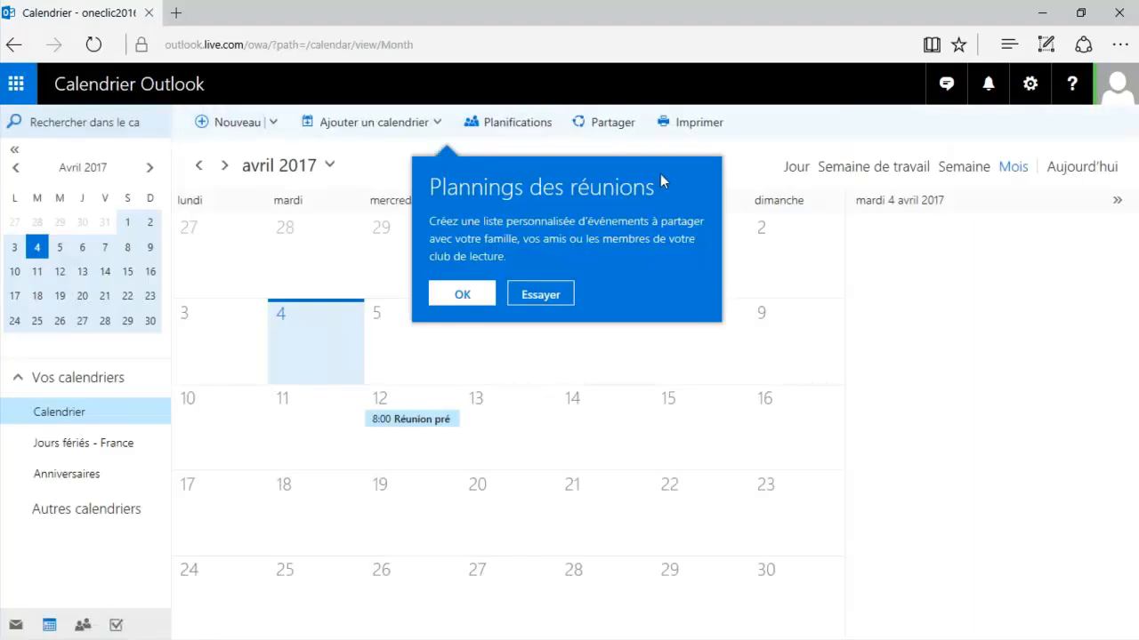
# - Open the 12 April meeting's details on Outlook.com and try its shared meeting notes
pyautogui.click(462, 294)
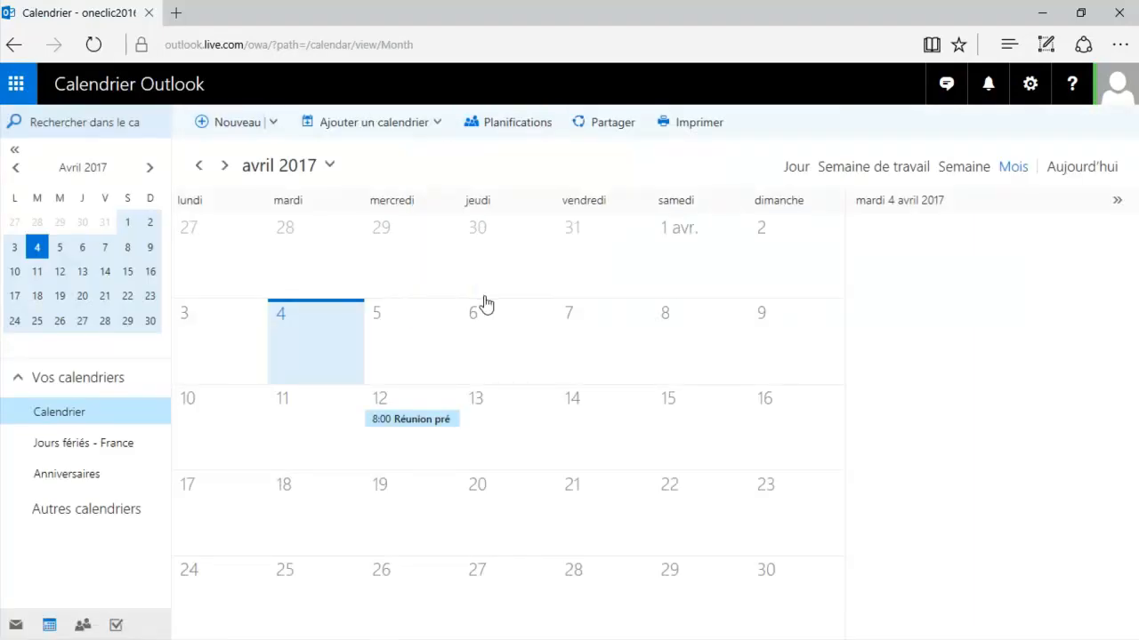
pyautogui.click(428, 426)
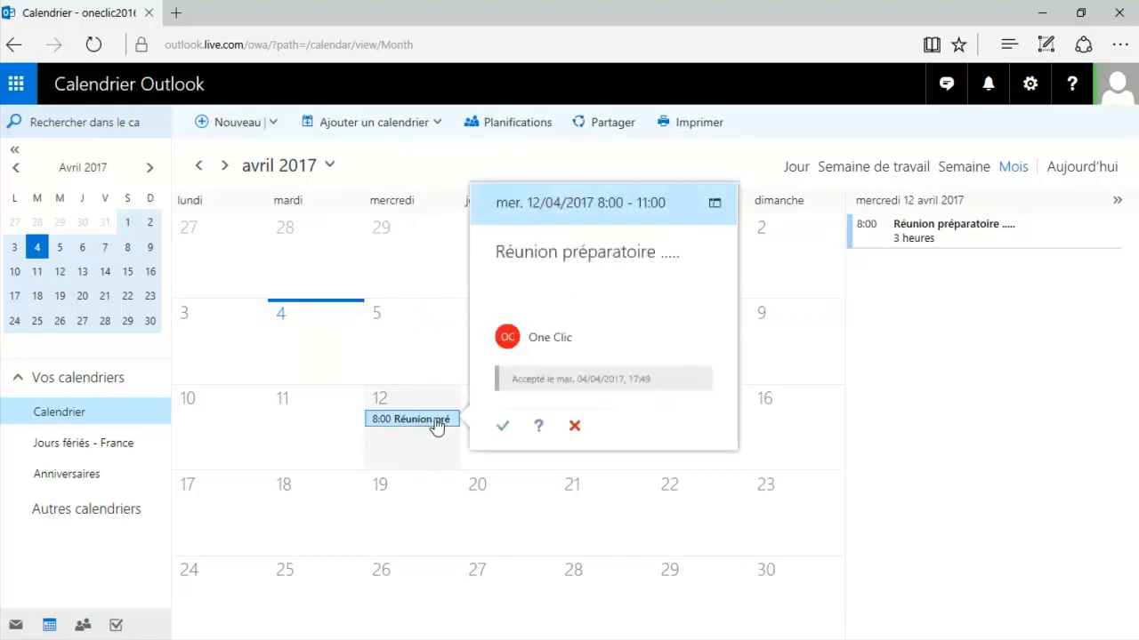
pyautogui.doubleClick(436, 427)
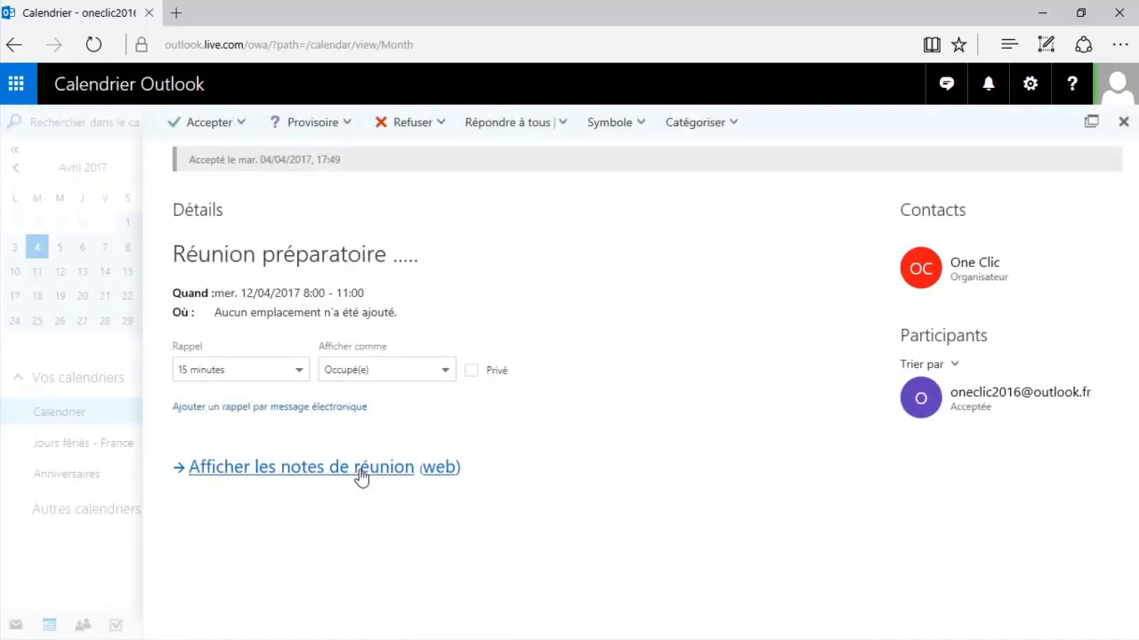
pyautogui.click(362, 471)
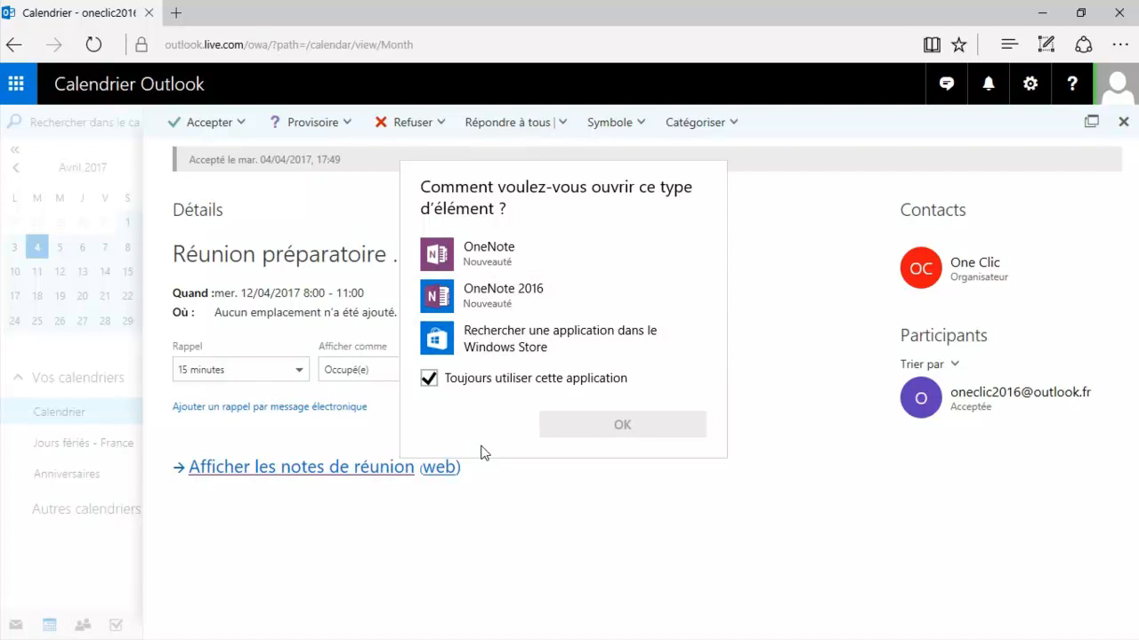
pyautogui.click(365, 509)
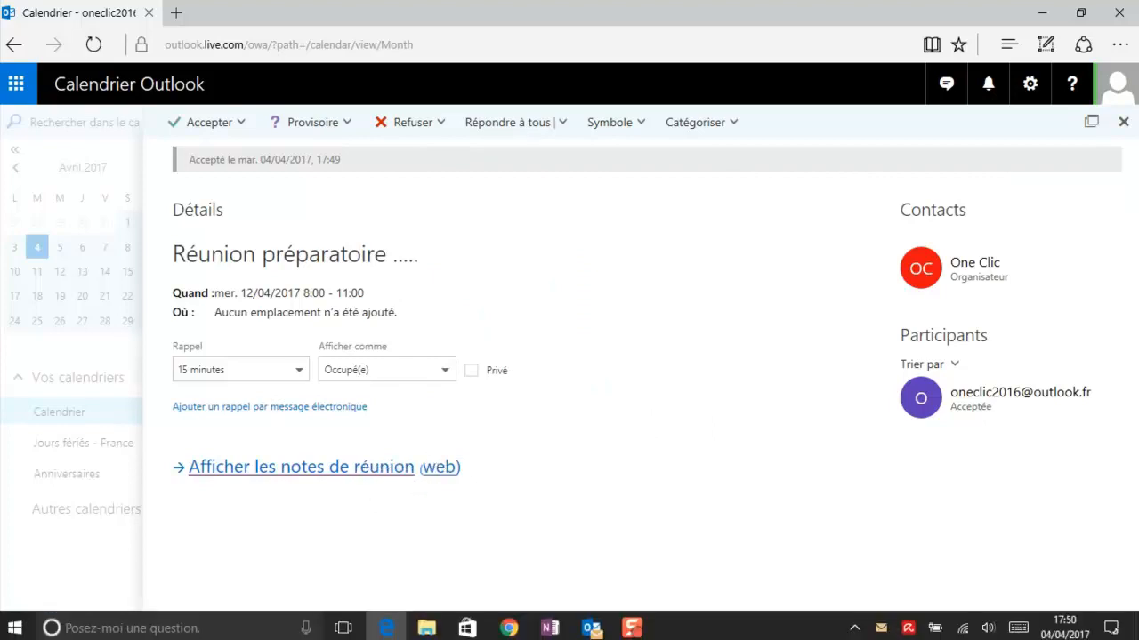
# - Open the 12 April meeting from the desktop Outlook calendar
pyautogui.moveTo(495, 635)
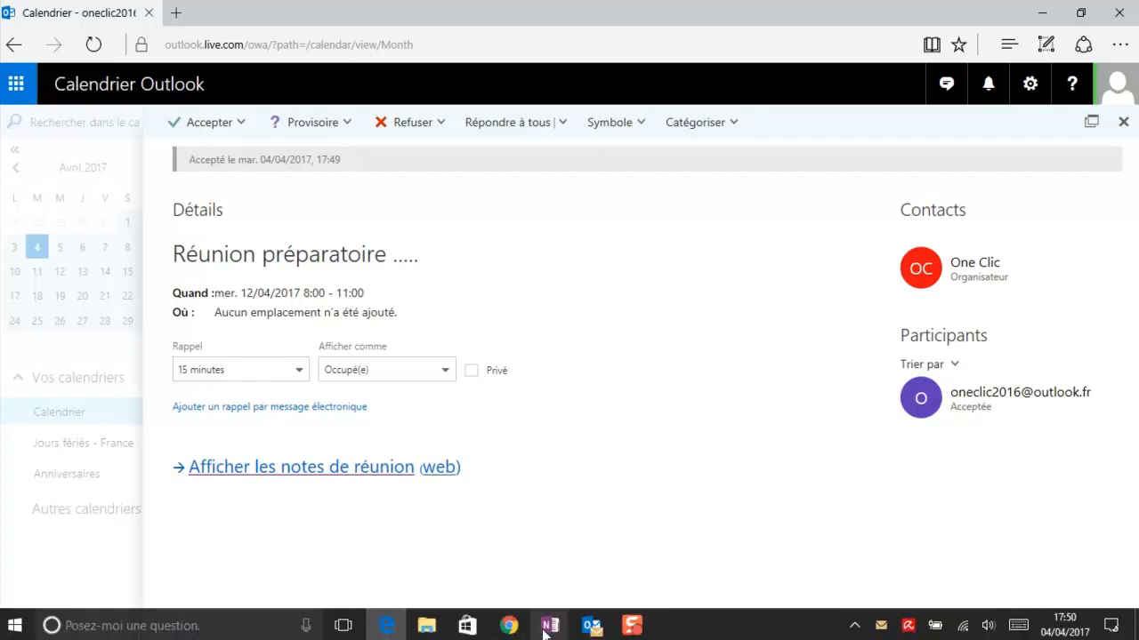
pyautogui.click(584, 628)
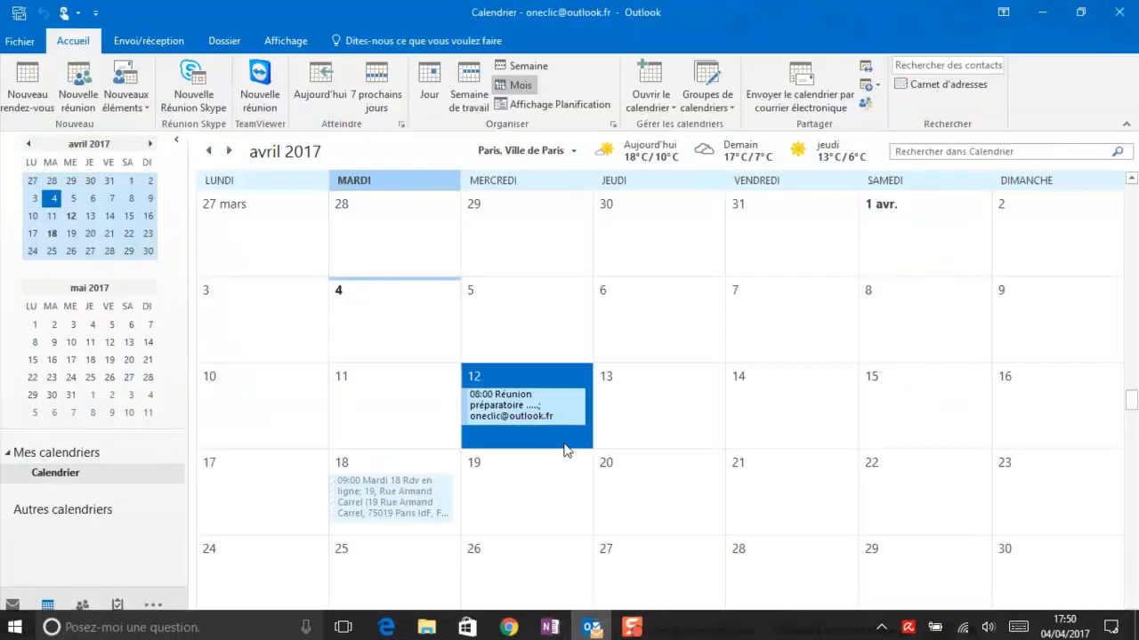
pyautogui.doubleClick(527, 402)
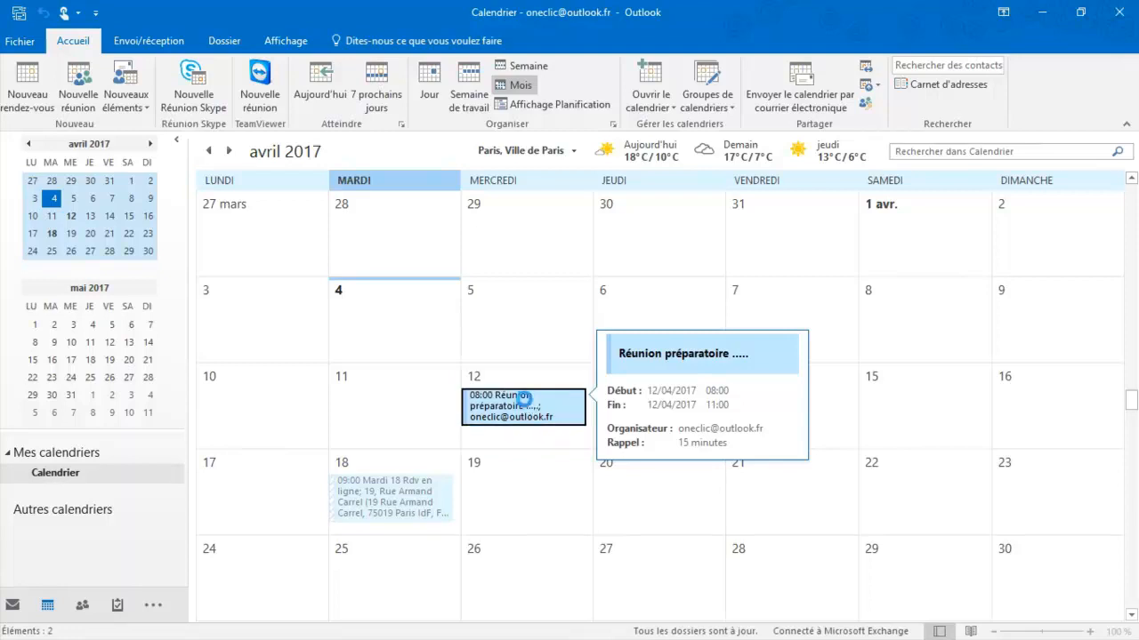